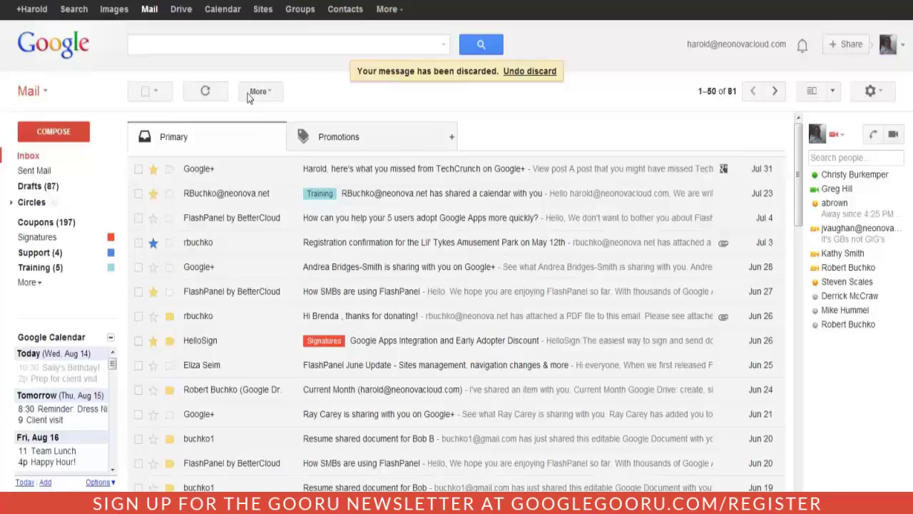
Switch from Gmail to Google Calendar and bring up the options menu for your own calendar.
click(223, 10)
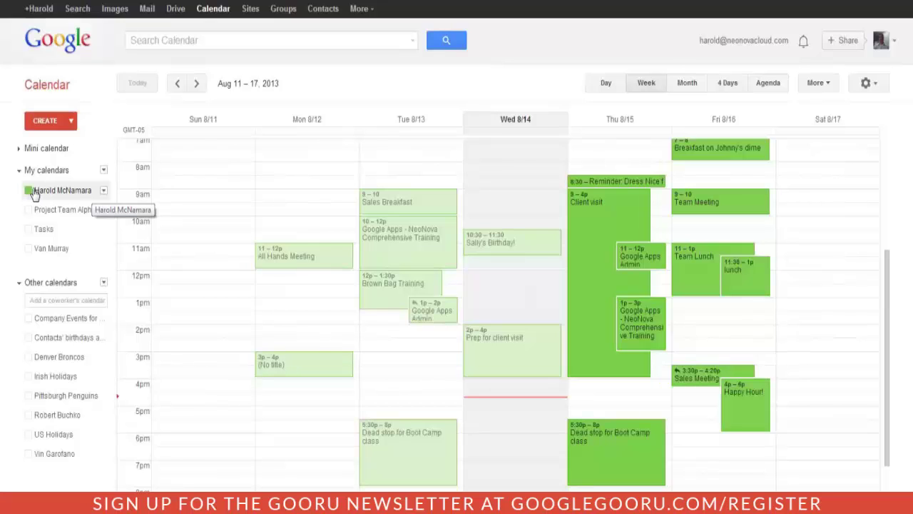
click(103, 191)
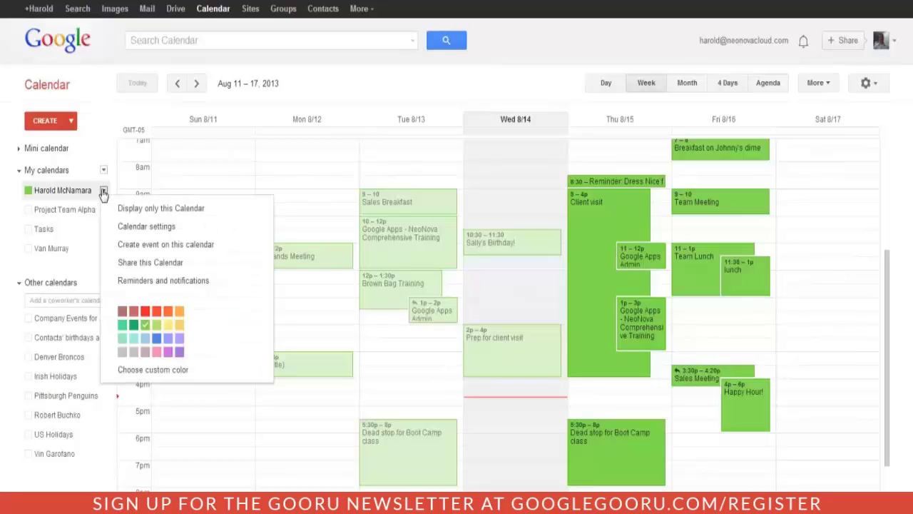
Share the personal calendar publicly, showing only free/busy with details hidden, and save.
click(121, 262)
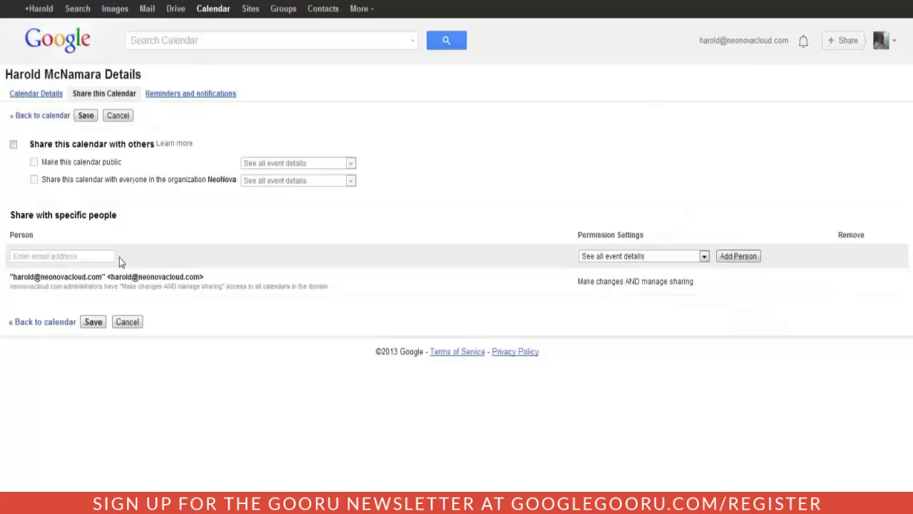
click(14, 146)
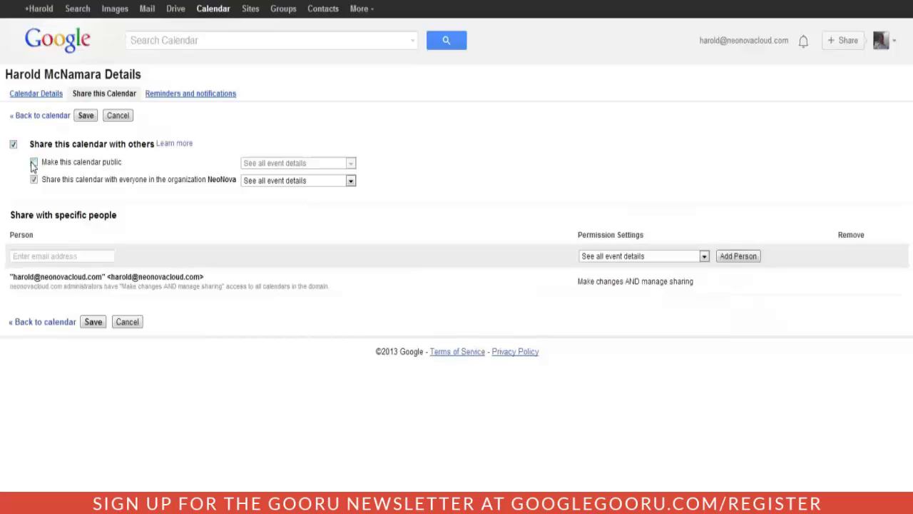
click(34, 163)
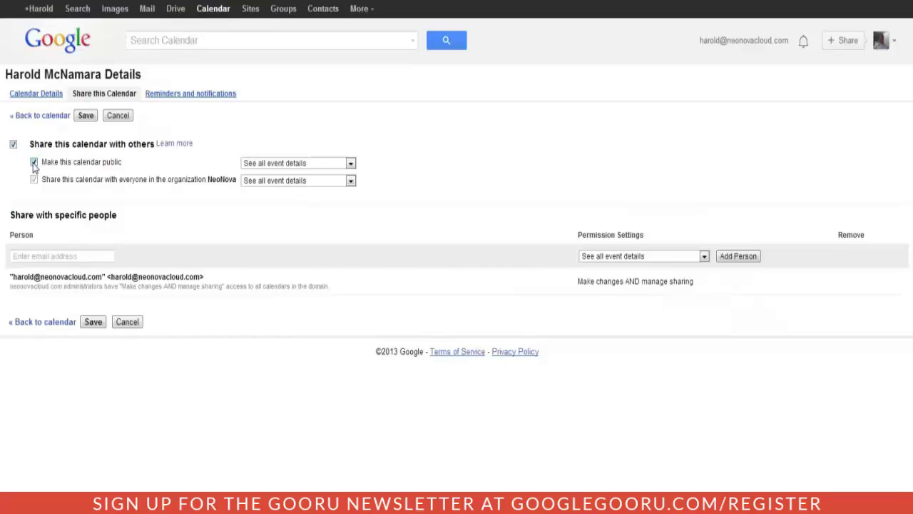
click(271, 169)
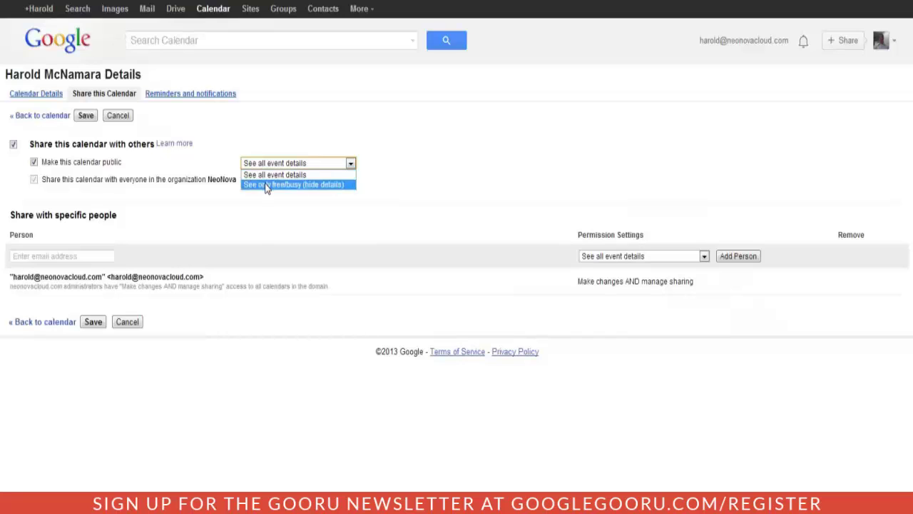
click(266, 185)
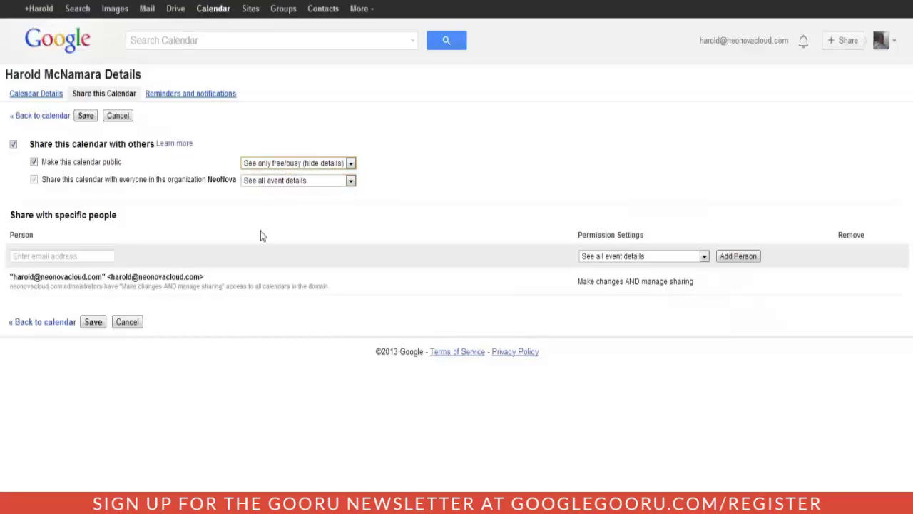
click(84, 327)
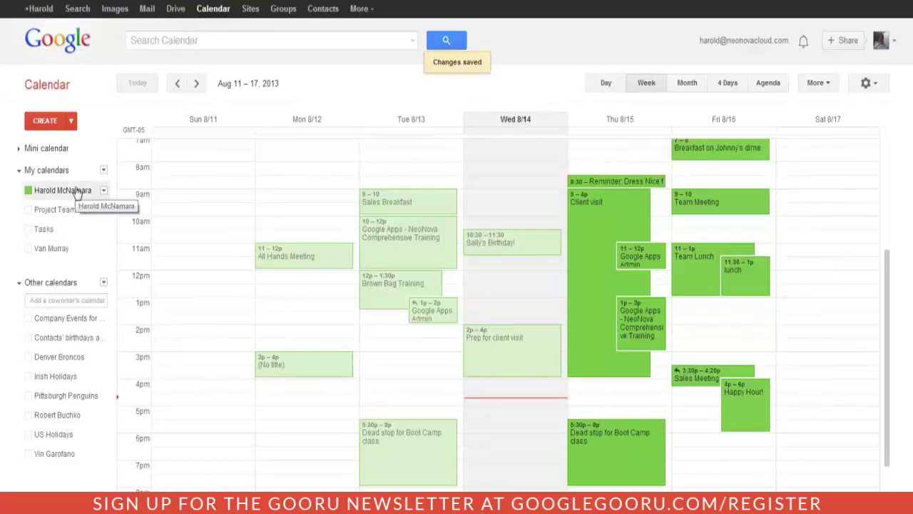
Copy the calendar's public HTML address from its Calendar settings page.
click(104, 190)
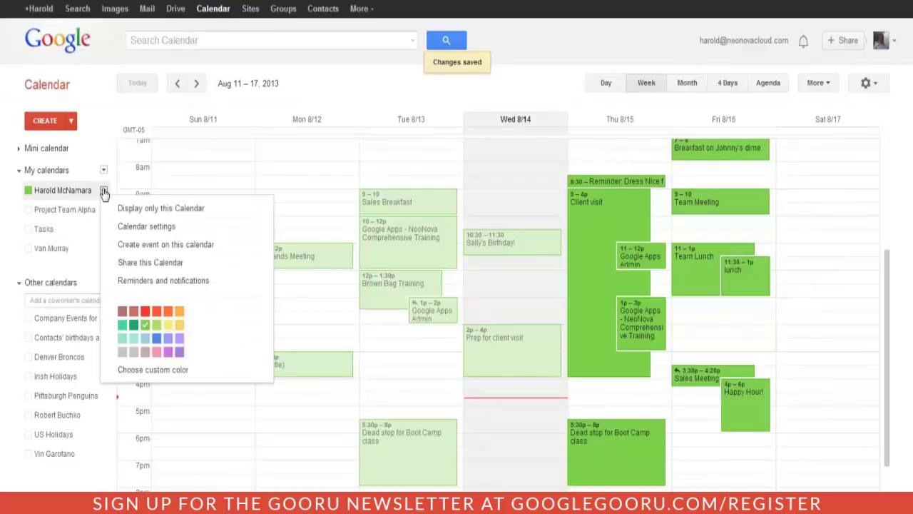
click(122, 227)
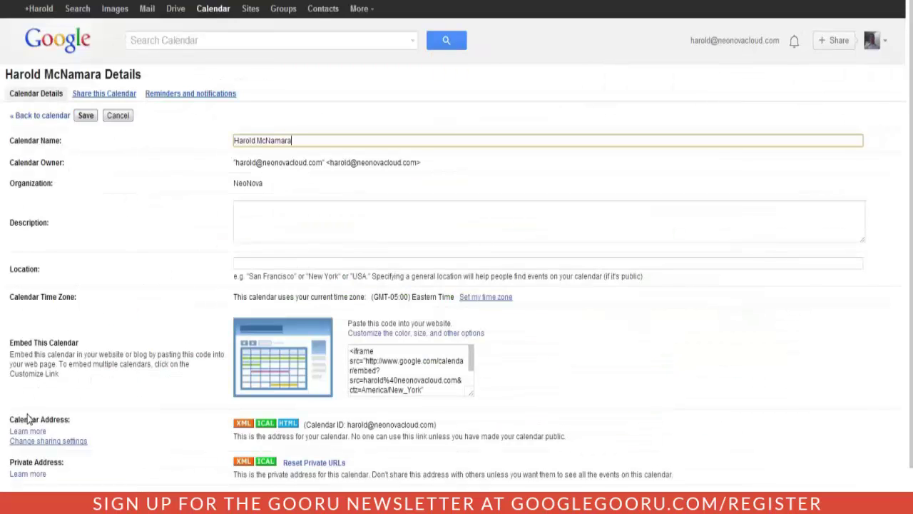
click(289, 425)
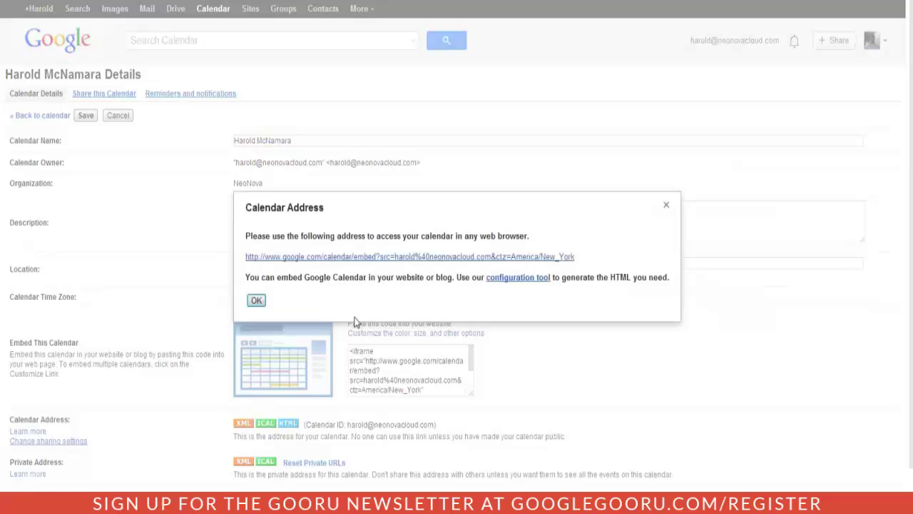
right_click(374, 262)
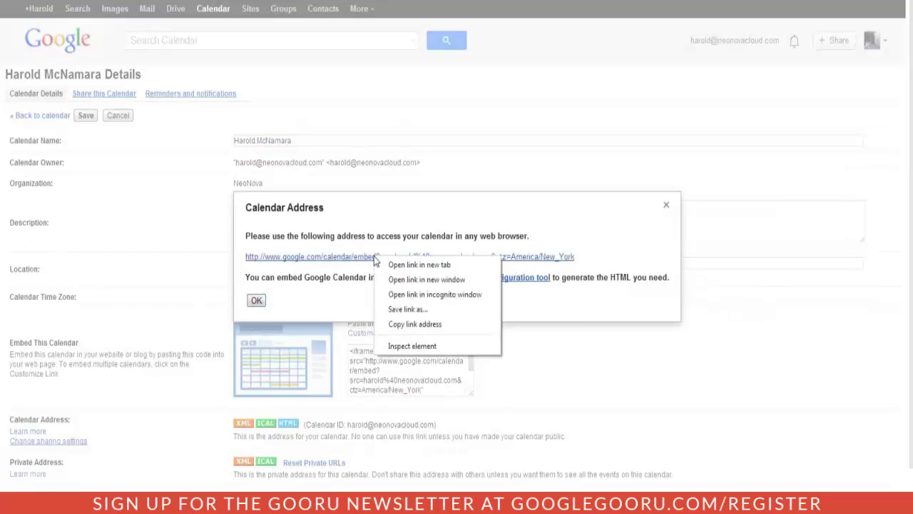
click(394, 325)
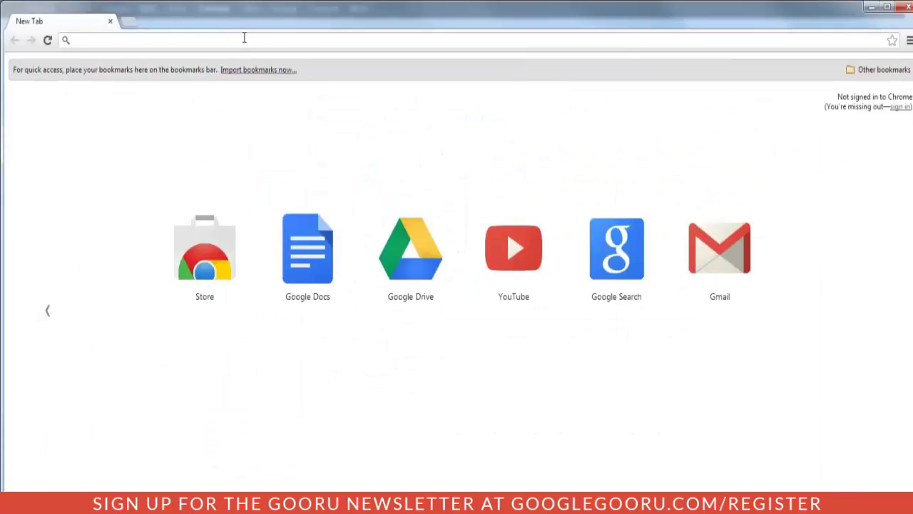
Load the copied public address in the new tab to show the embedded August 2013 calendar.
key(ctrl+v)
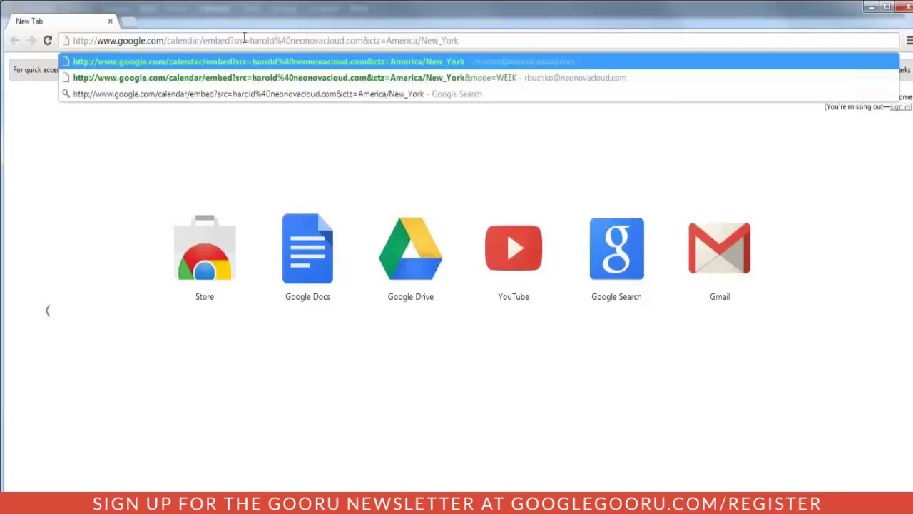
key(Return)
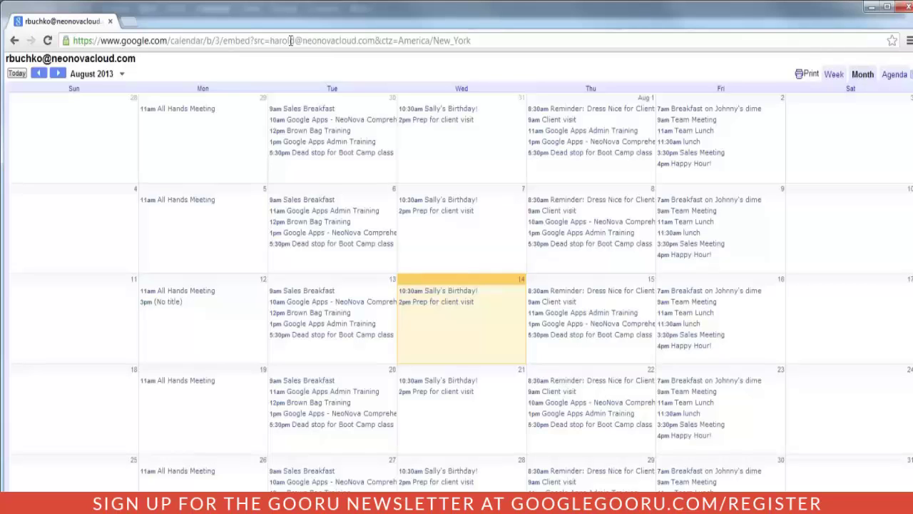
click(481, 41)
click(480, 40)
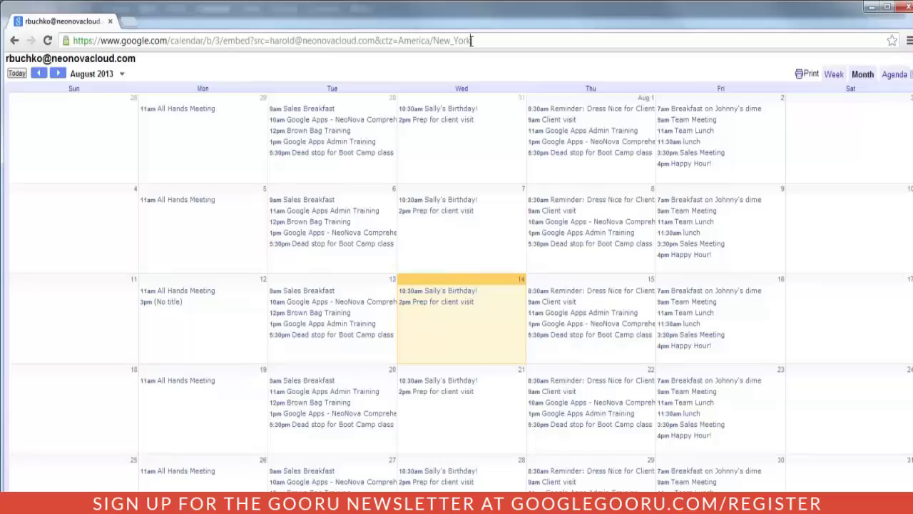
Append &mode=WEEK to the embed URL for week view and select the full address.
text(&)
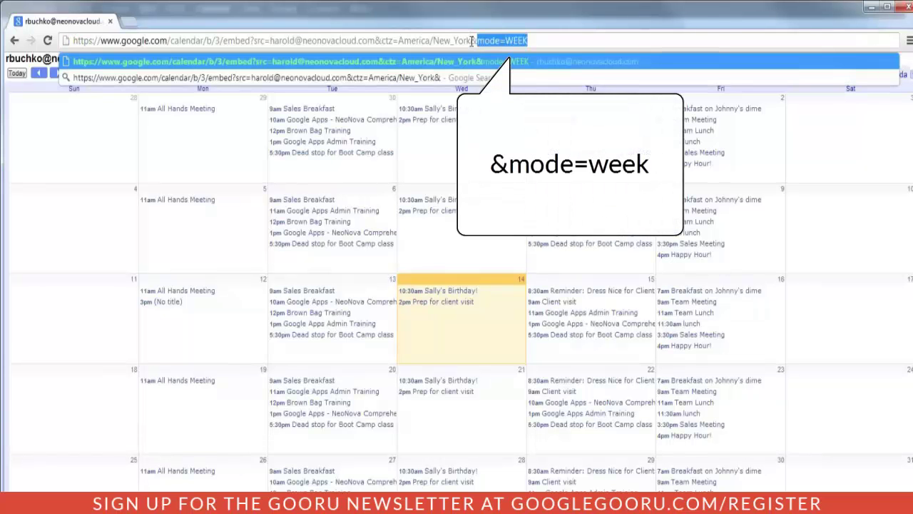
text(mode=)
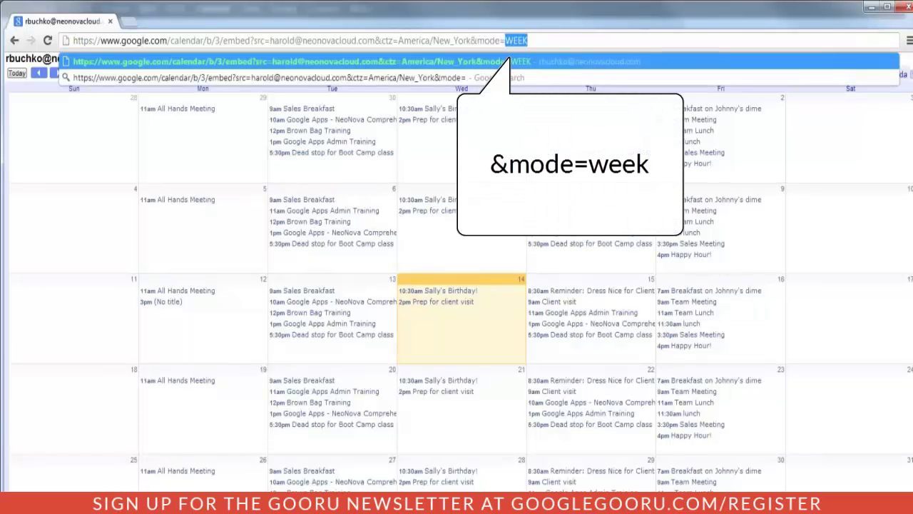
text(WEEK)
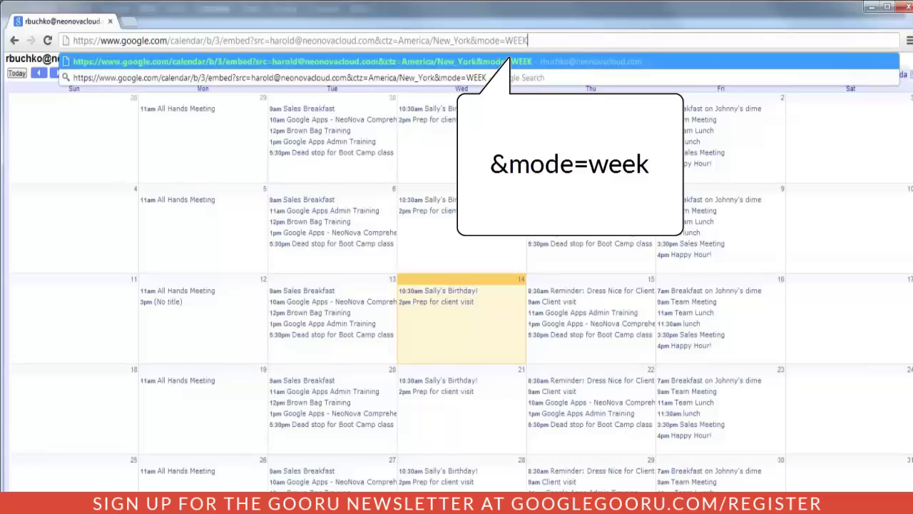
key(Return)
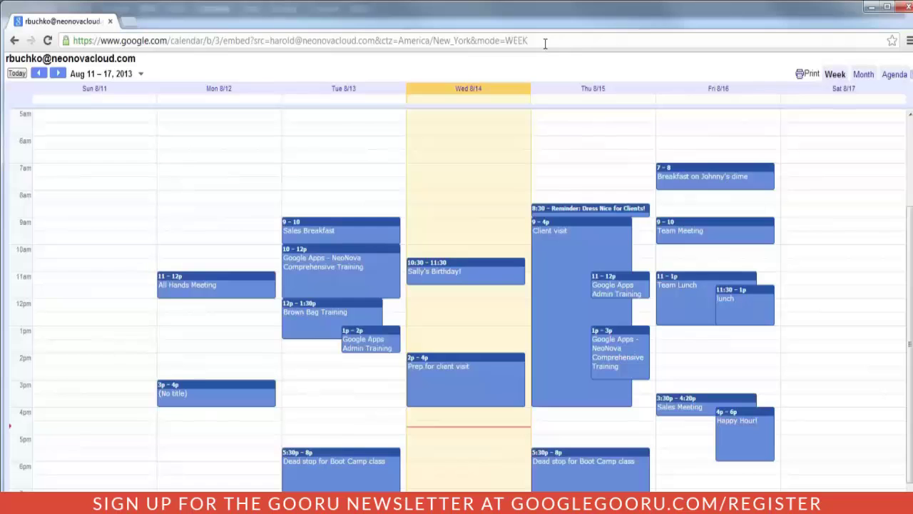
drag(545, 43, 72, 49)
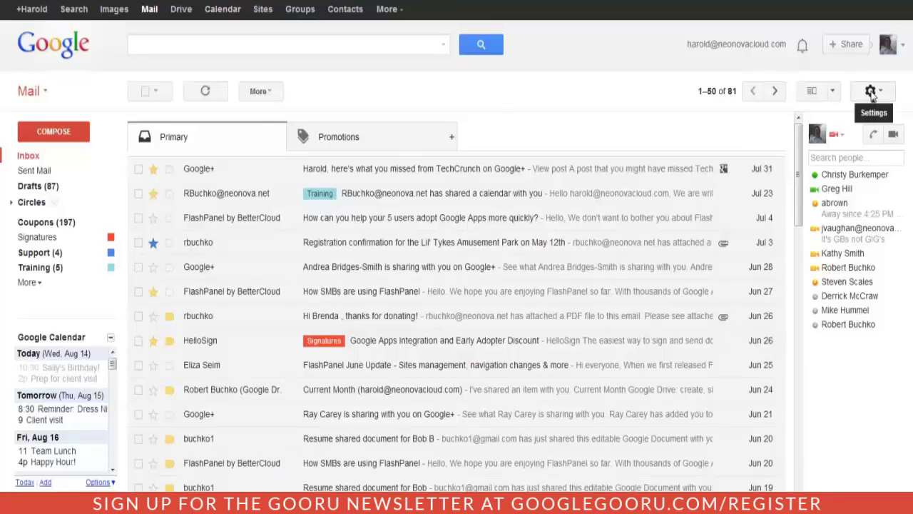
In Gmail Settings, add the line 'See when I'm available' below the signature's email address.
click(871, 93)
click(812, 214)
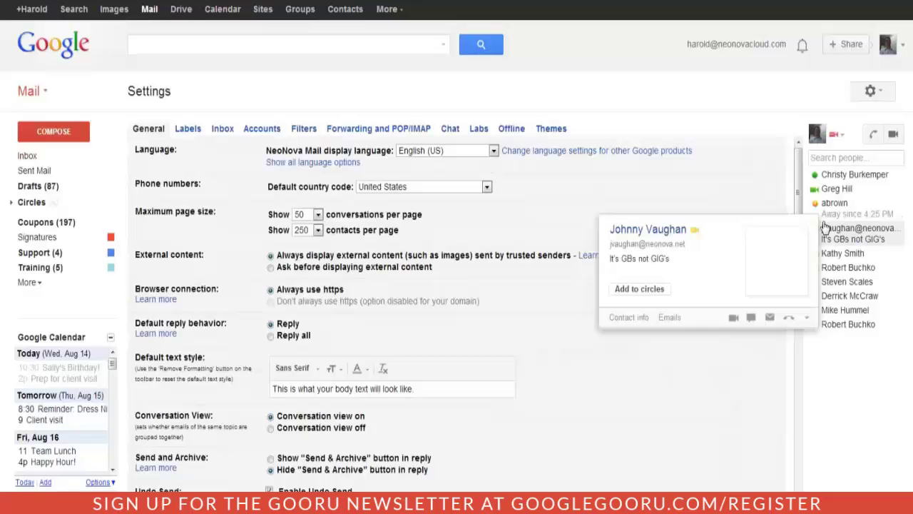
scroll(481, 269, down, 10)
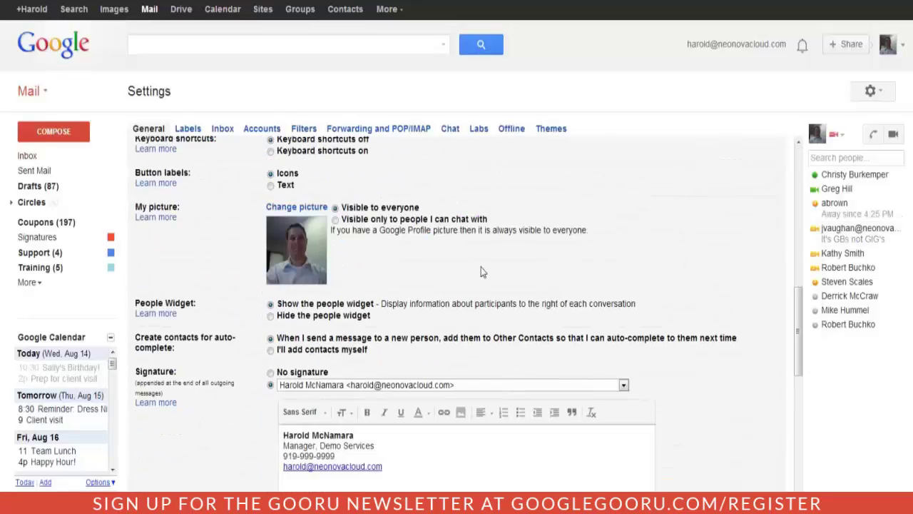
scroll(481, 267, down, 2)
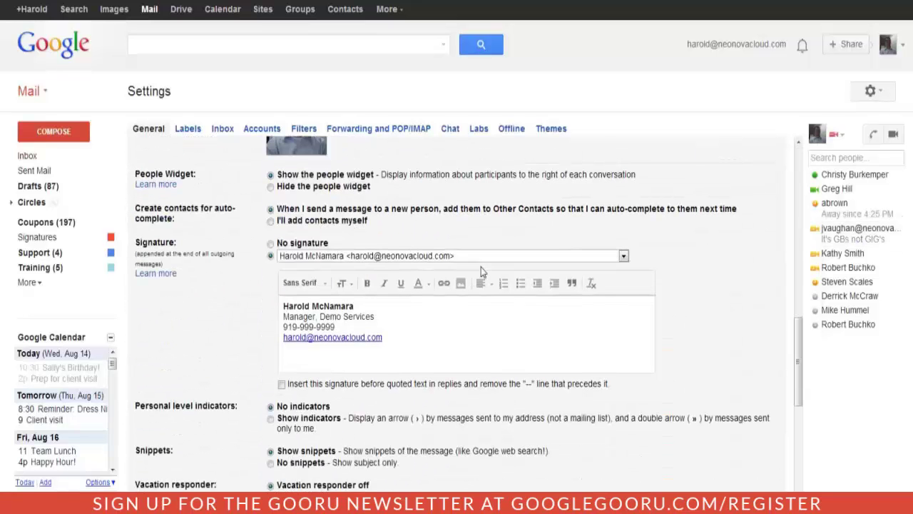
click(390, 347)
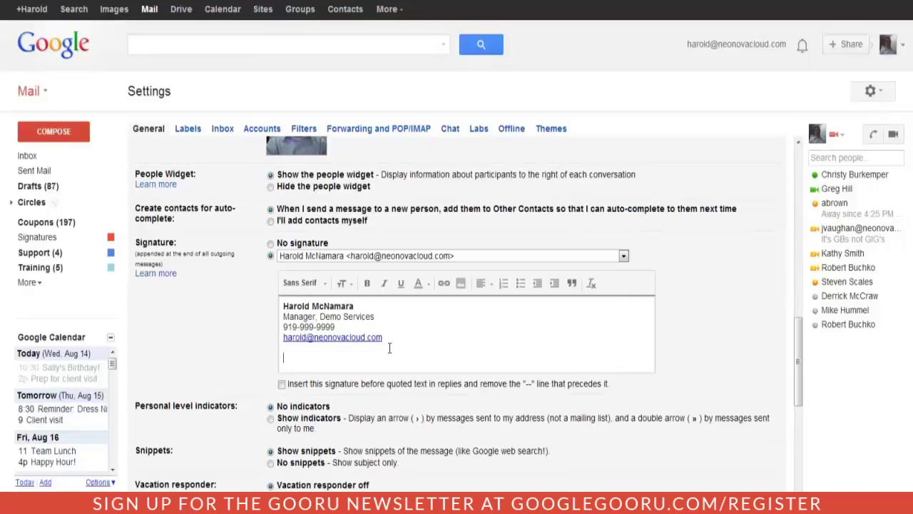
text(See when I'm available)
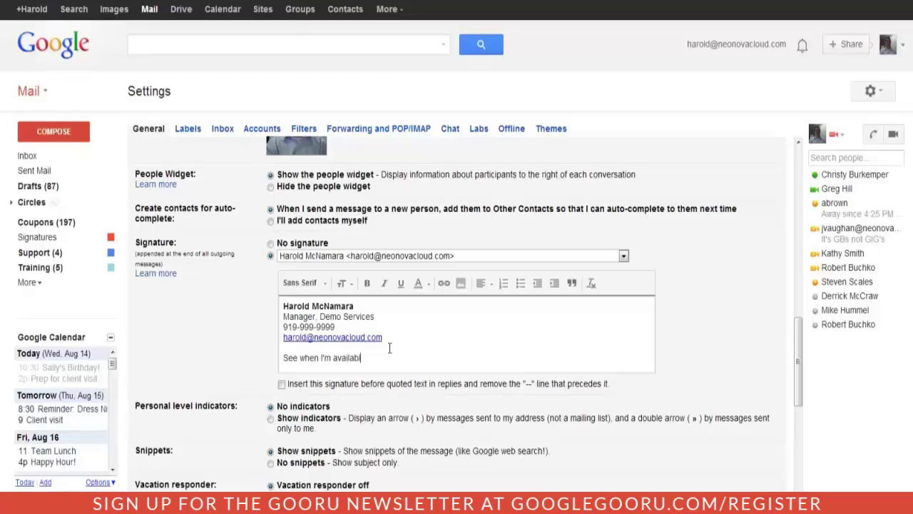
shift+click(283, 359)
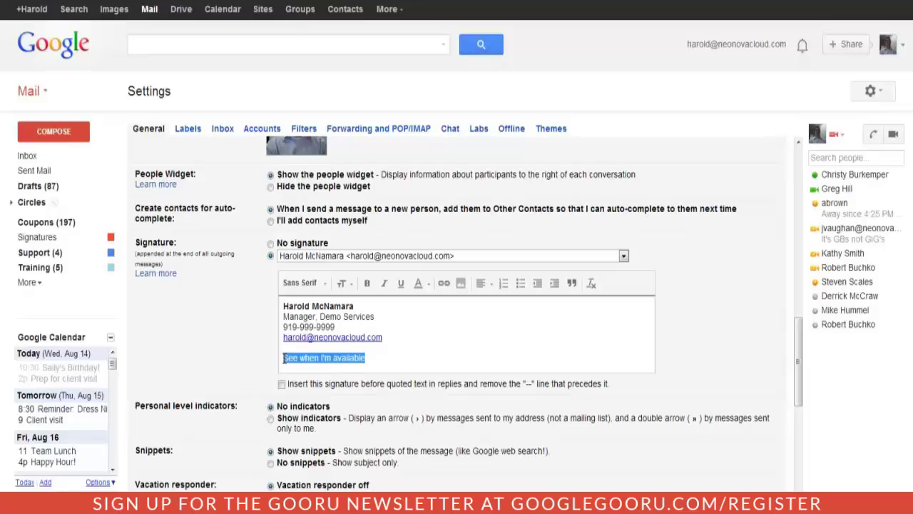
Link 'See when I'm available' to the copied week-view calendar URL and save the settings.
click(443, 283)
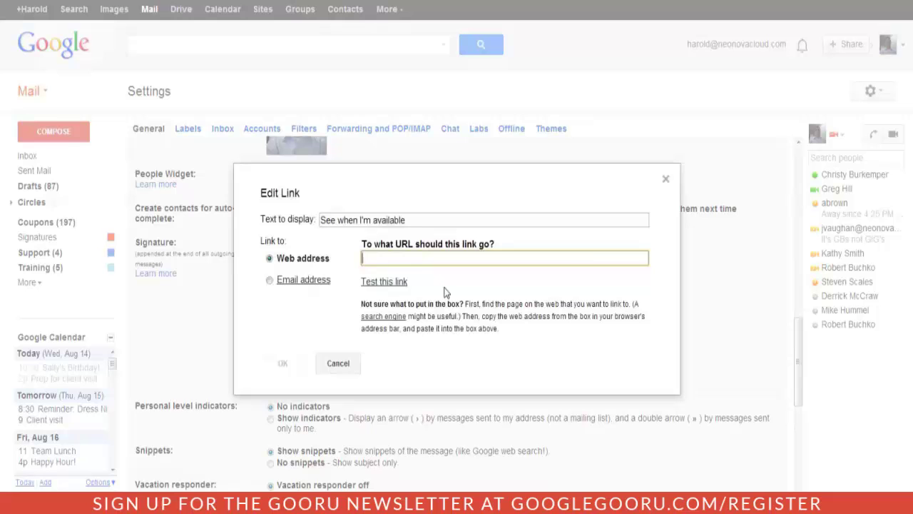
key(ctrl+v)
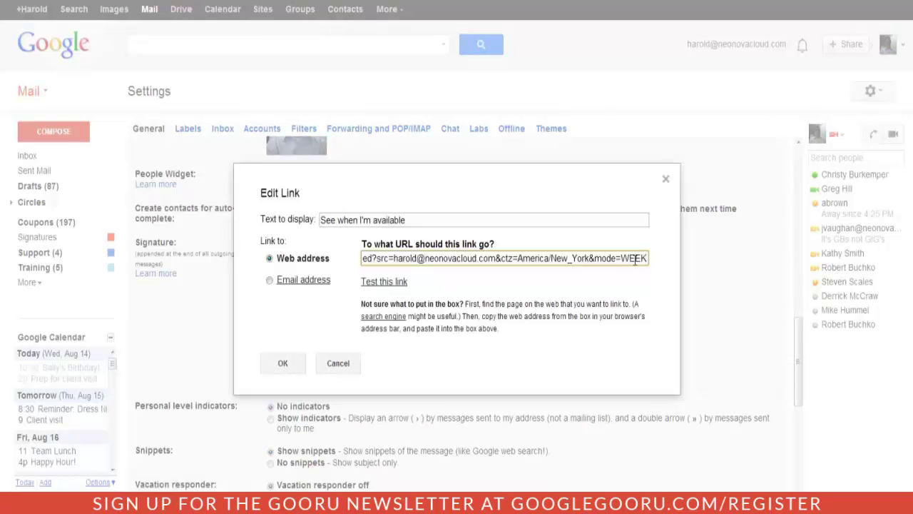
click(292, 363)
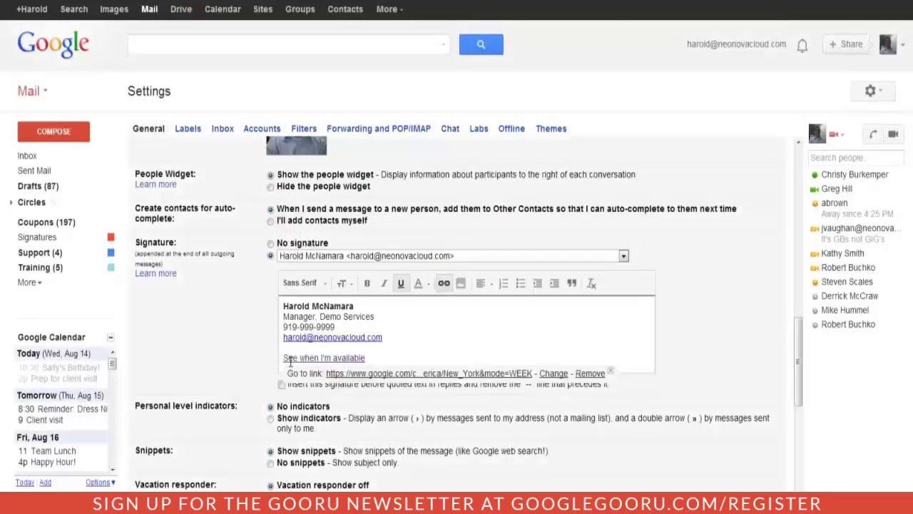
scroll(257, 359, down, 4)
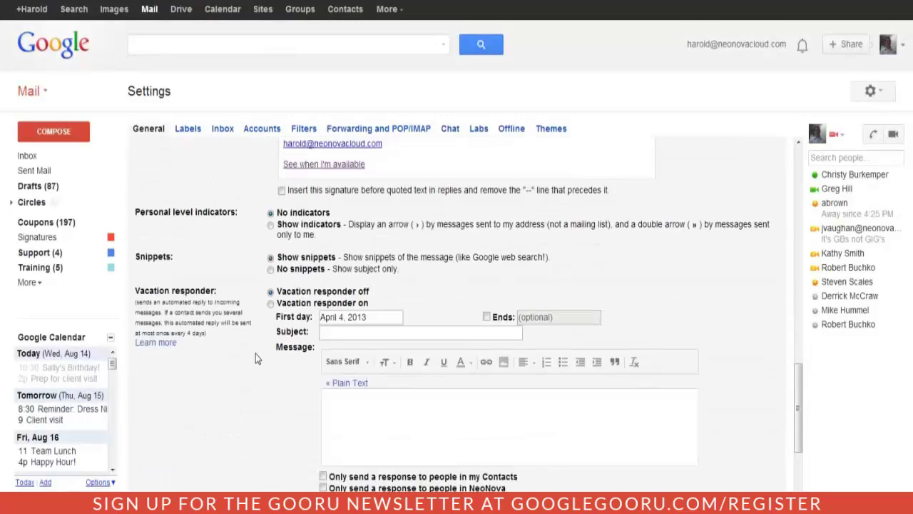
scroll(255, 355, down, 2)
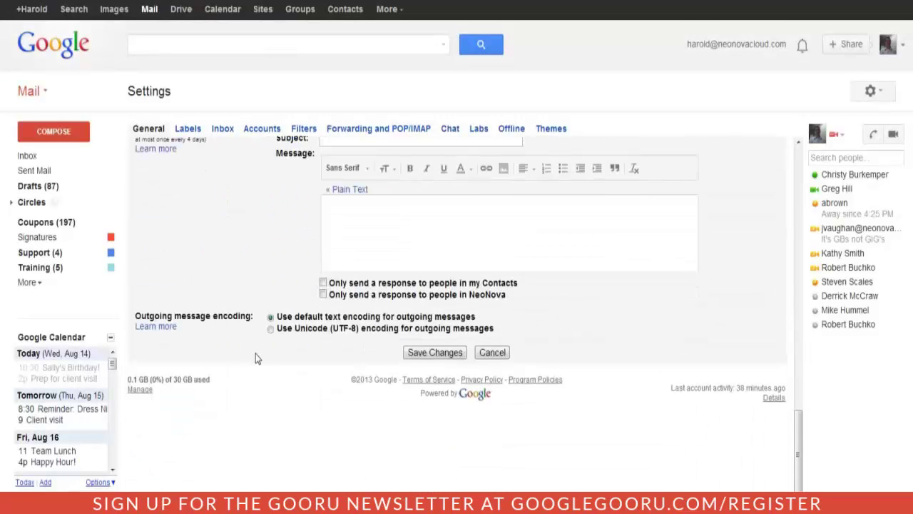
click(434, 352)
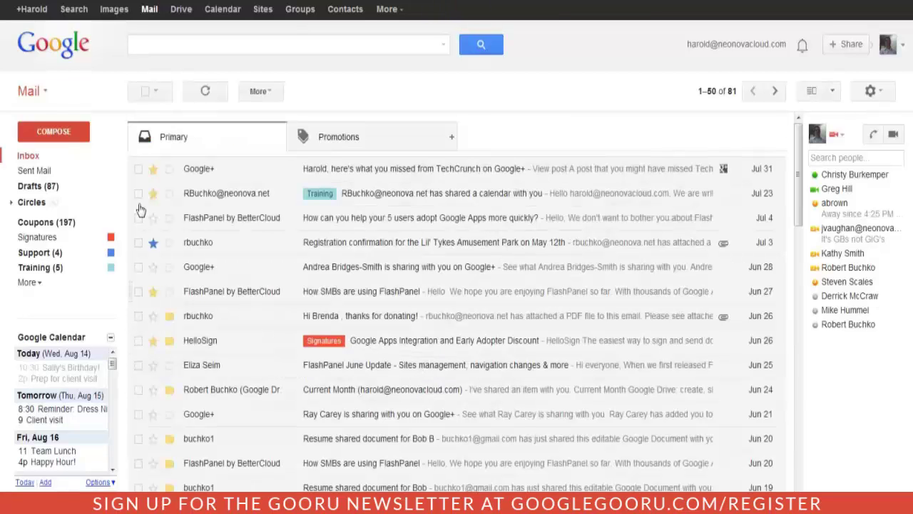
Compose a new message and follow the signature link to the Aug 11–17, 2013 week view.
click(54, 131)
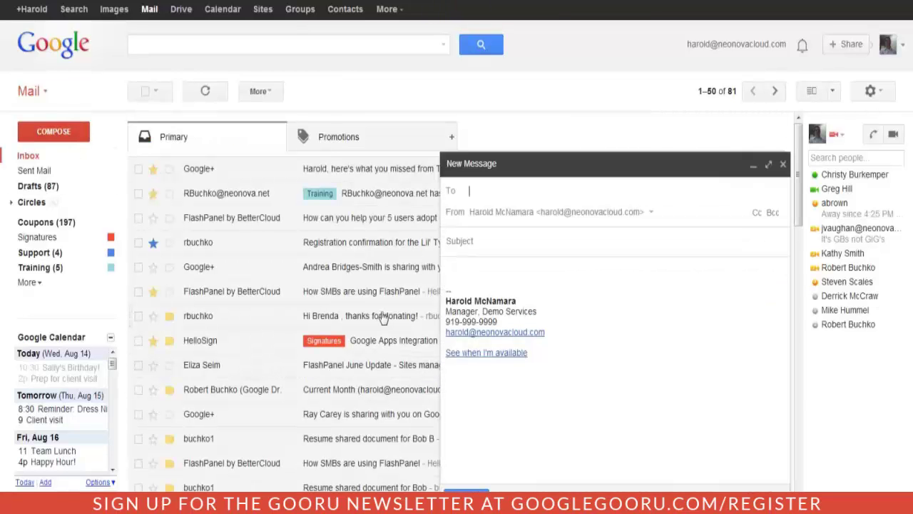
click(470, 348)
click(472, 333)
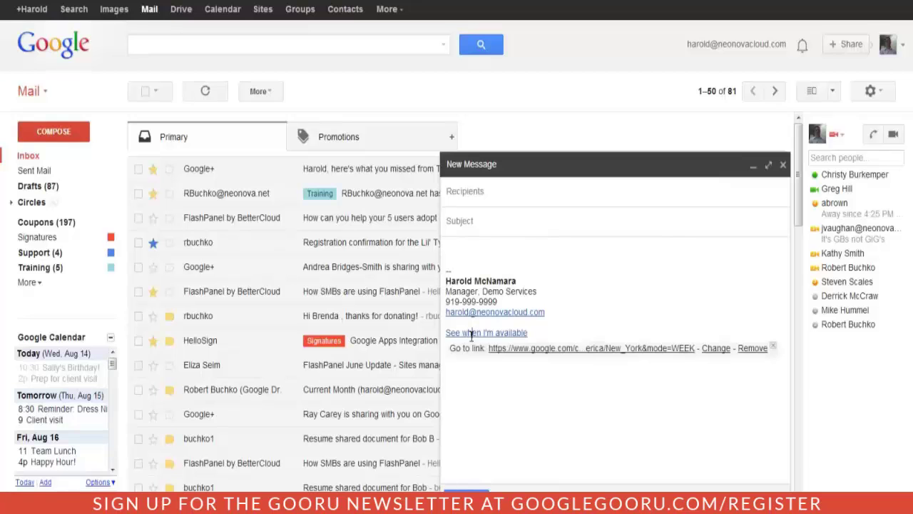
click(496, 348)
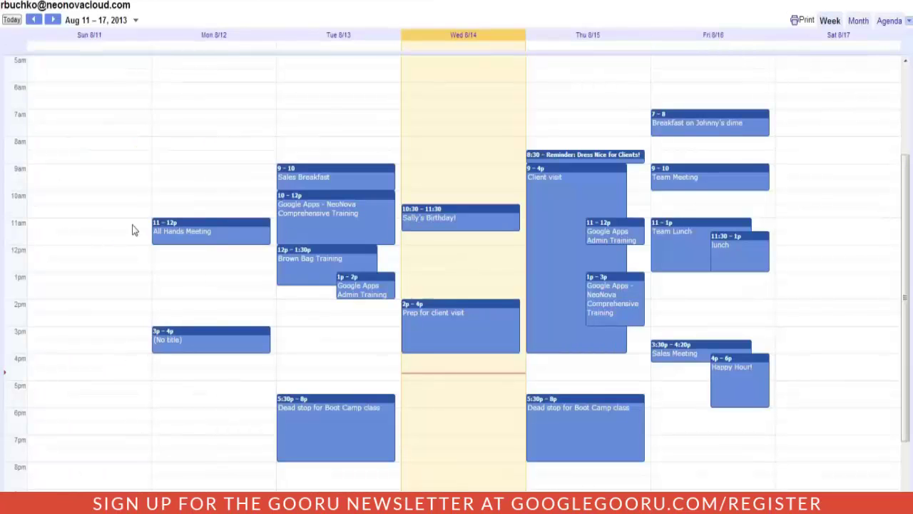